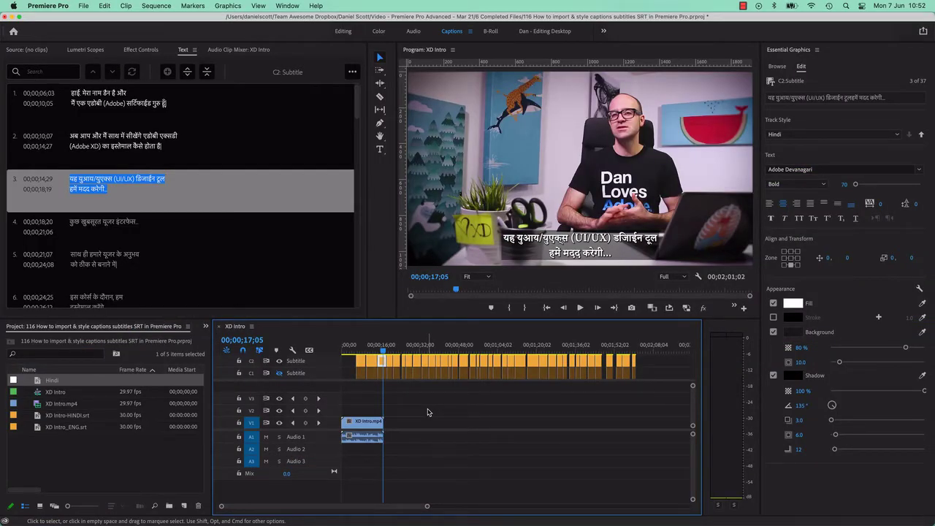
Compare the English C1 and Hindi C2 captions in the finished edit's preview
click(278, 373)
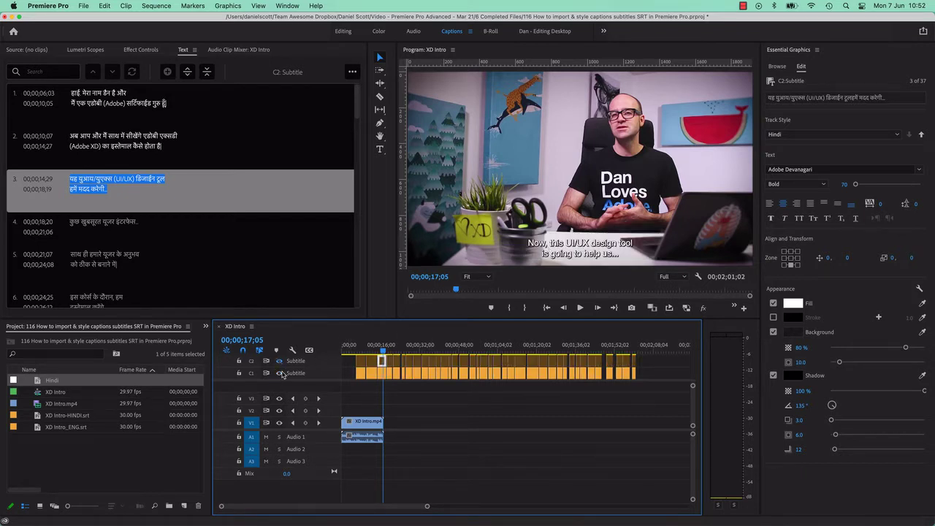
click(280, 362)
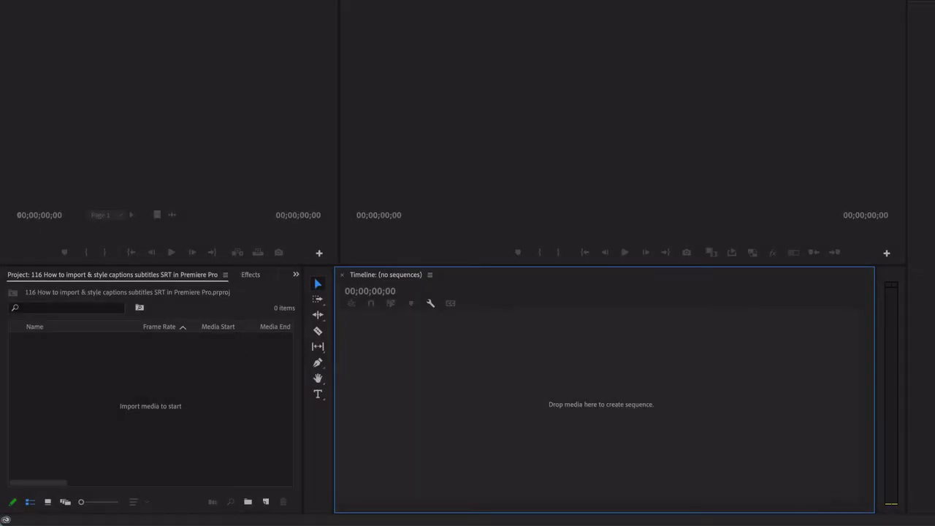
Drag XD Intro.mp4 from the Subtitles folder into the empty Timeline to create the XD Intro sequence
key(super+Tab)
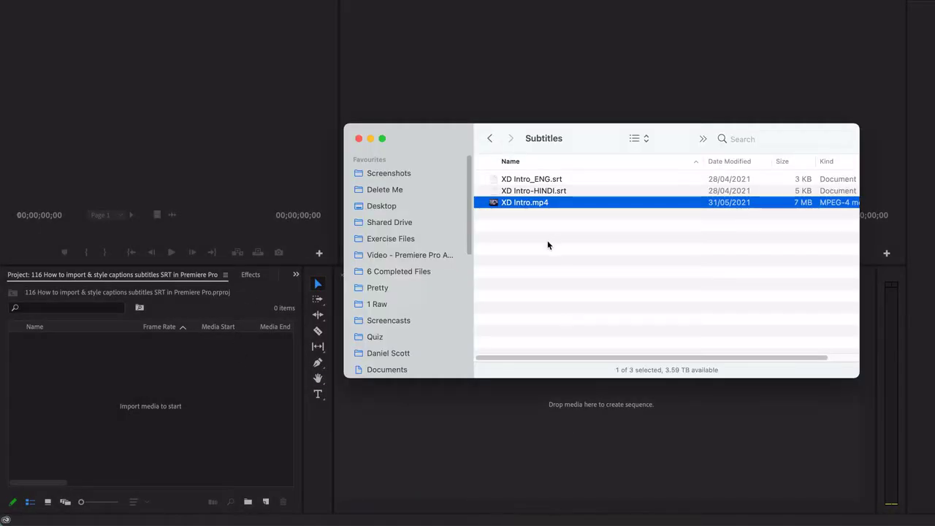
right_click(540, 139)
click(549, 139)
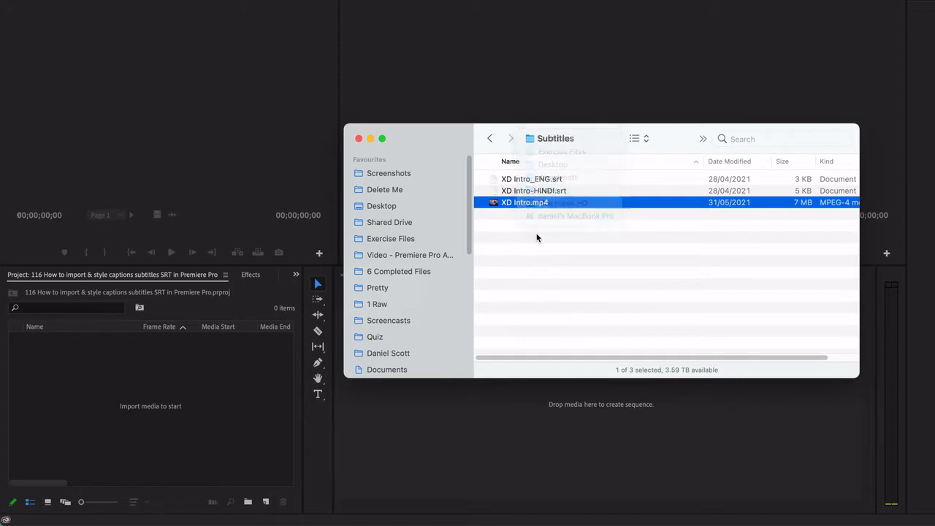
drag(529, 203, 474, 433)
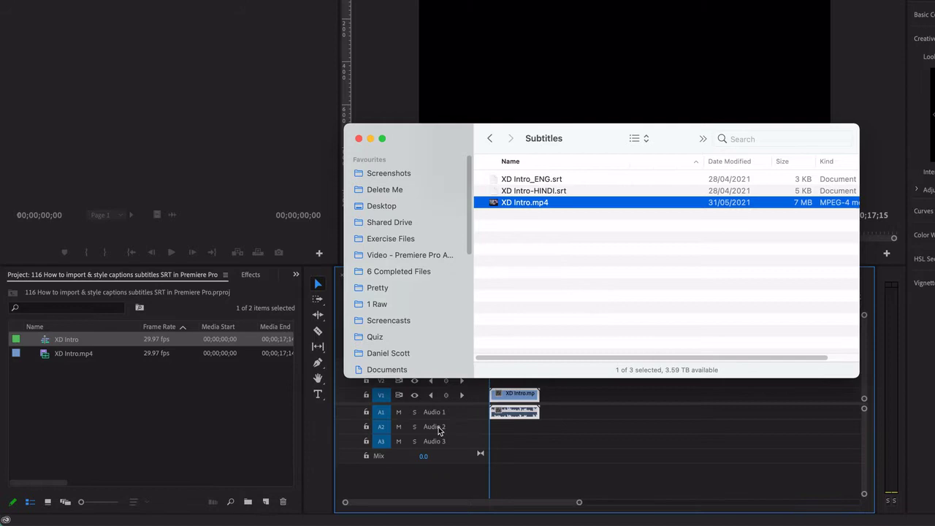
click(202, 413)
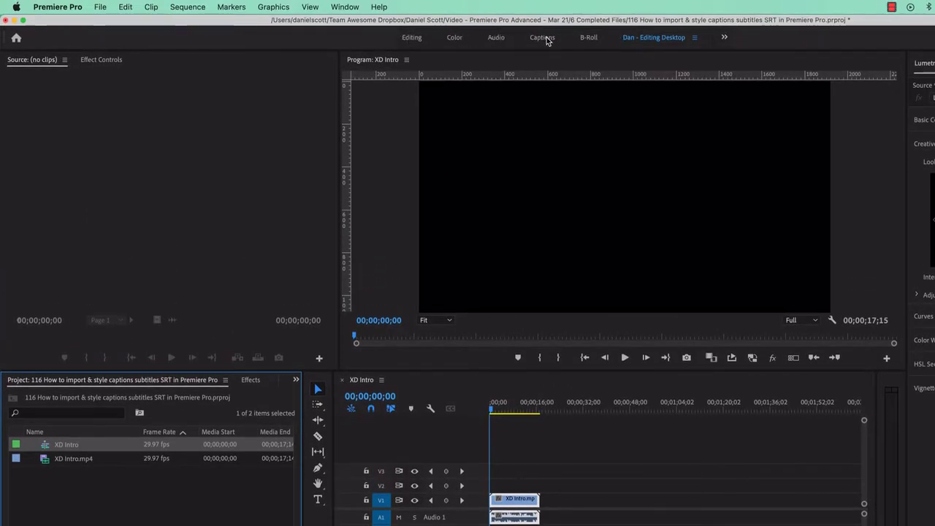
In the Captions workspace, import XD Intro_ENG.srt as a C1 subtitle track with Style None
click(545, 39)
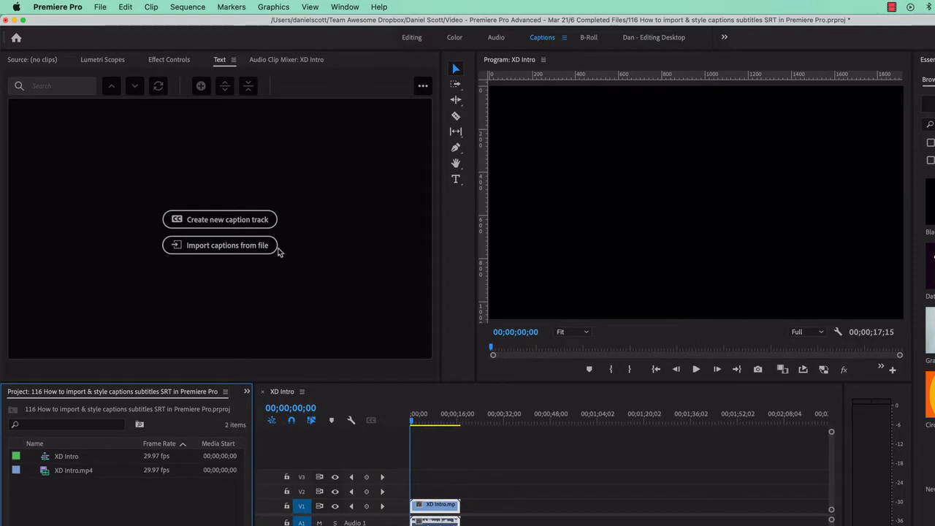
click(255, 247)
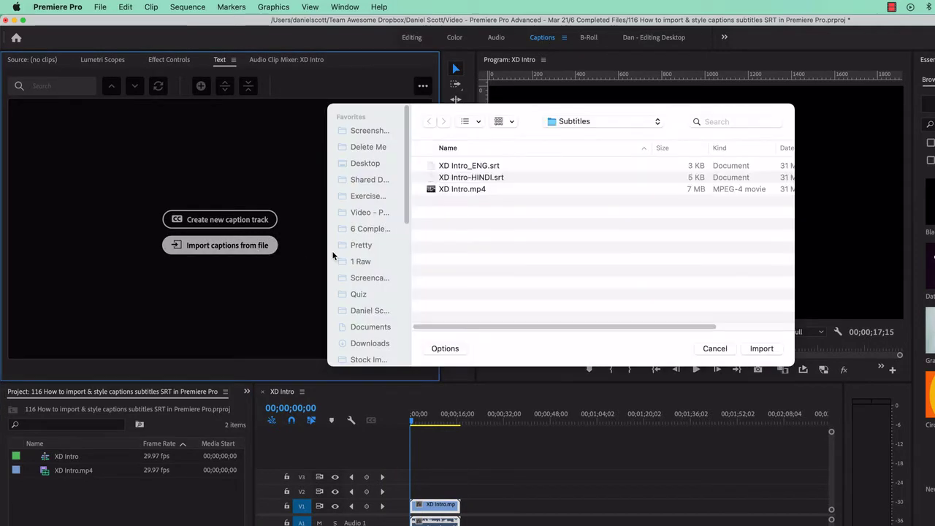
click(489, 167)
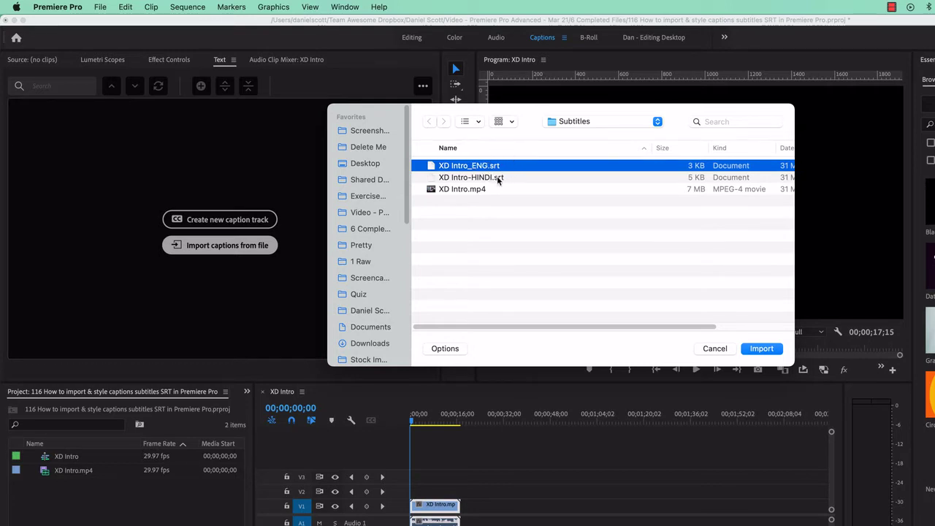
click(764, 350)
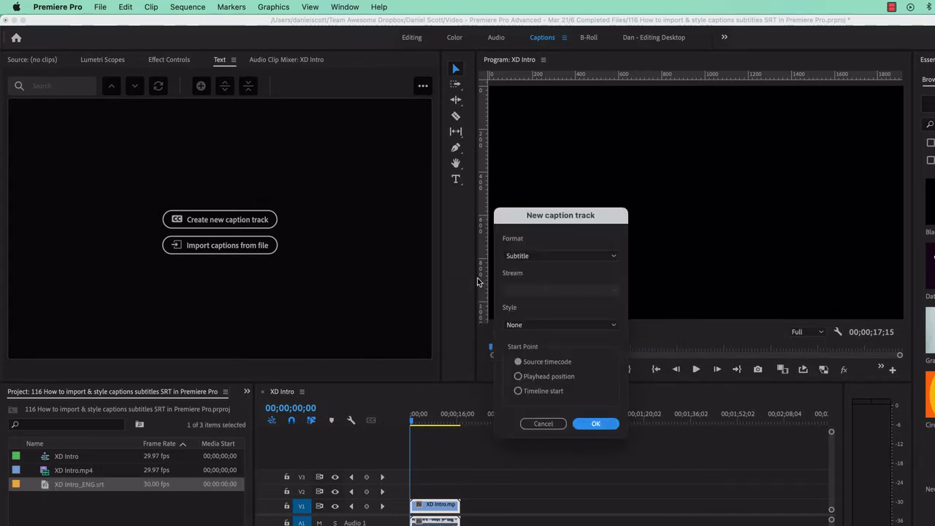
click(577, 326)
click(547, 338)
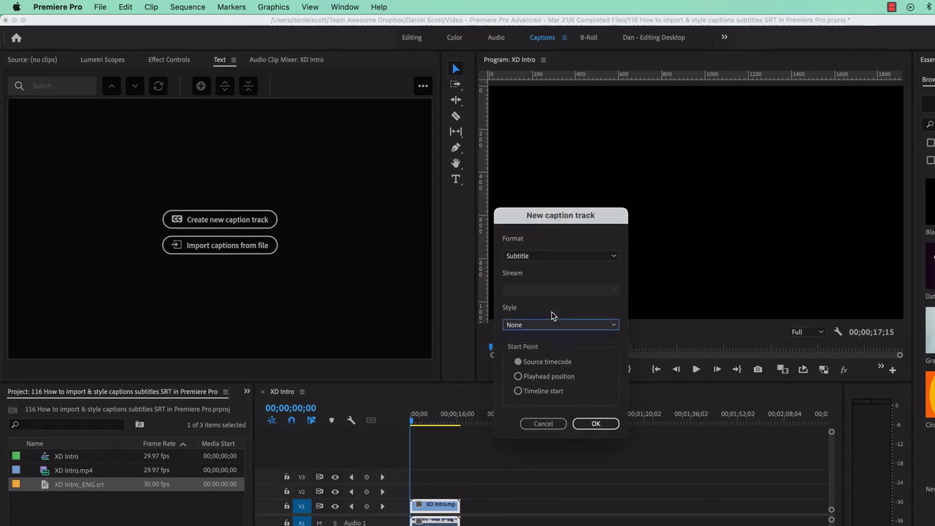
click(596, 424)
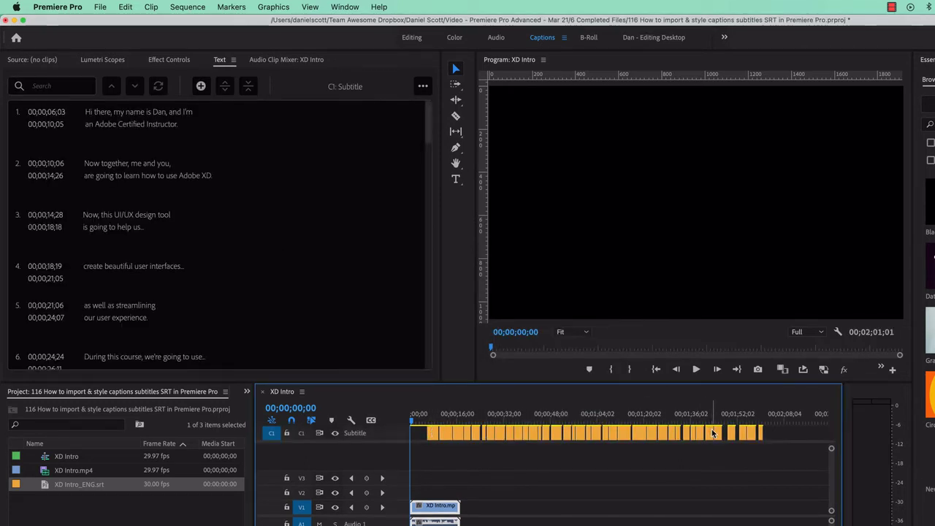
drag(436, 415, 579, 415)
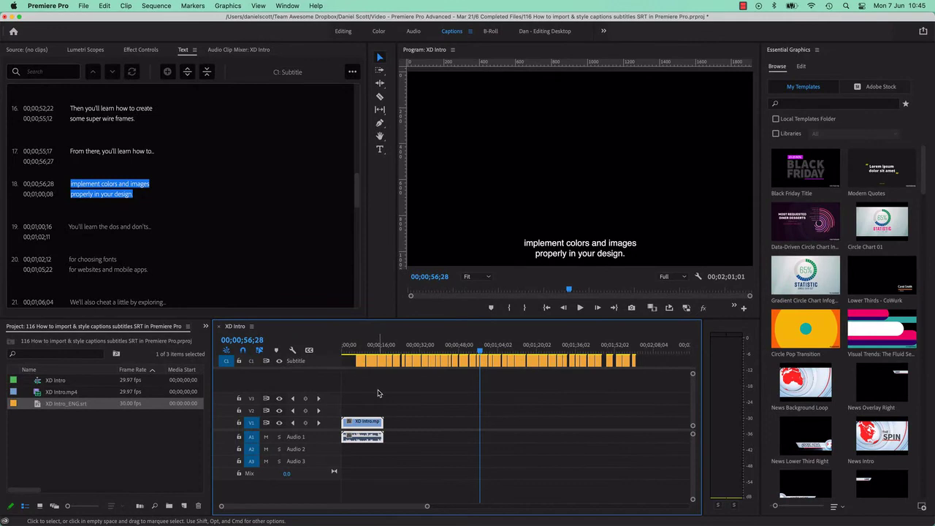
click(362, 349)
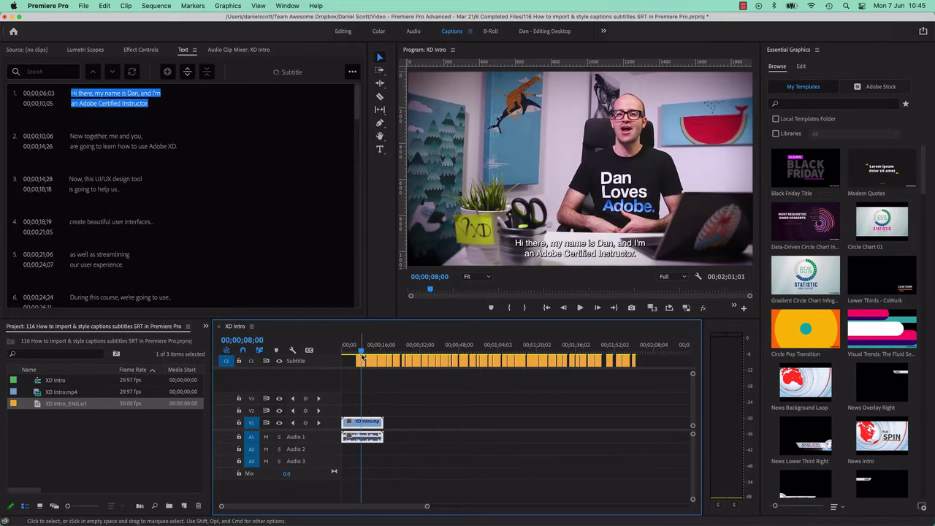
click(356, 348)
key(space)
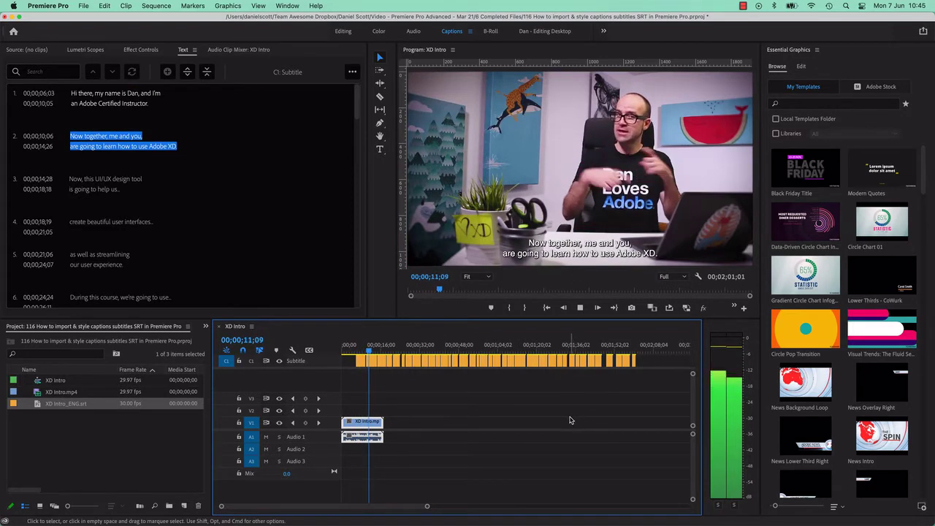
key(space)
scroll(356, 110, down, 2)
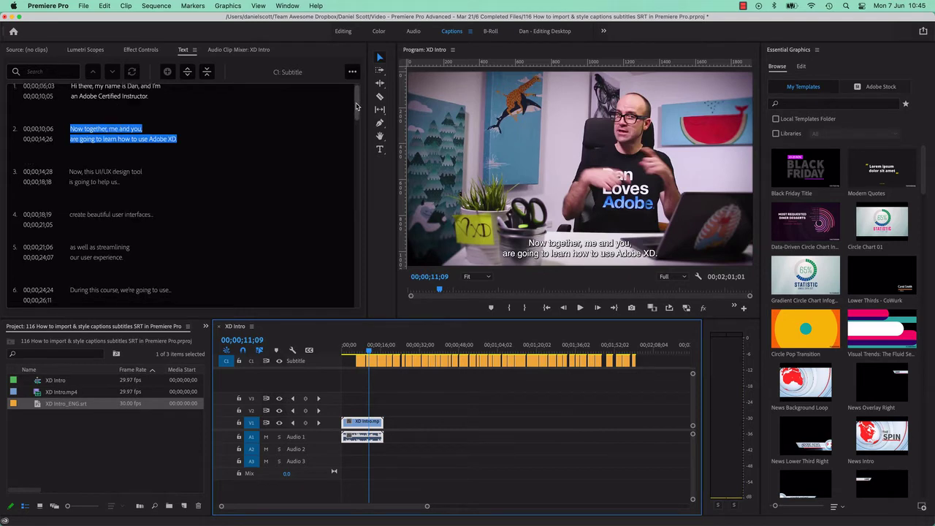
drag(356, 110, 355, 86)
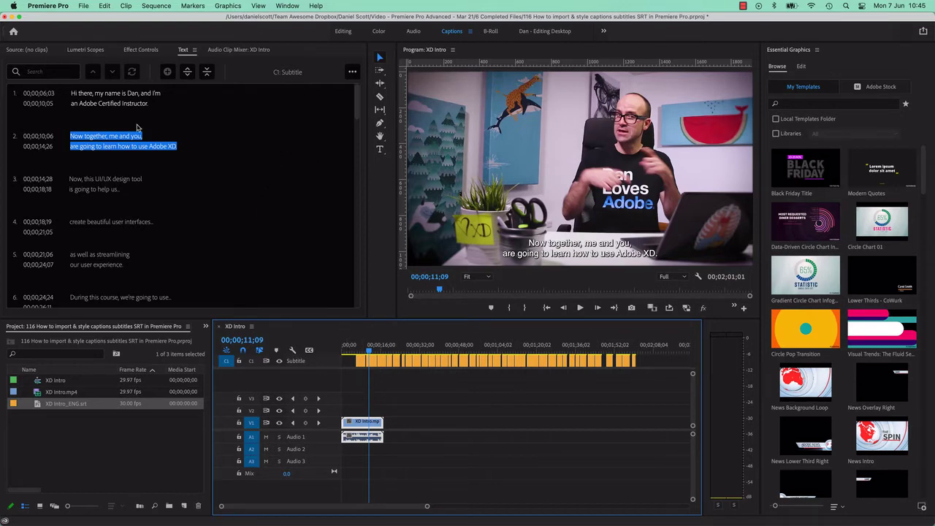
Import XD Intro-HINDI.srt into the Project panel through the Import dialog
click(354, 76)
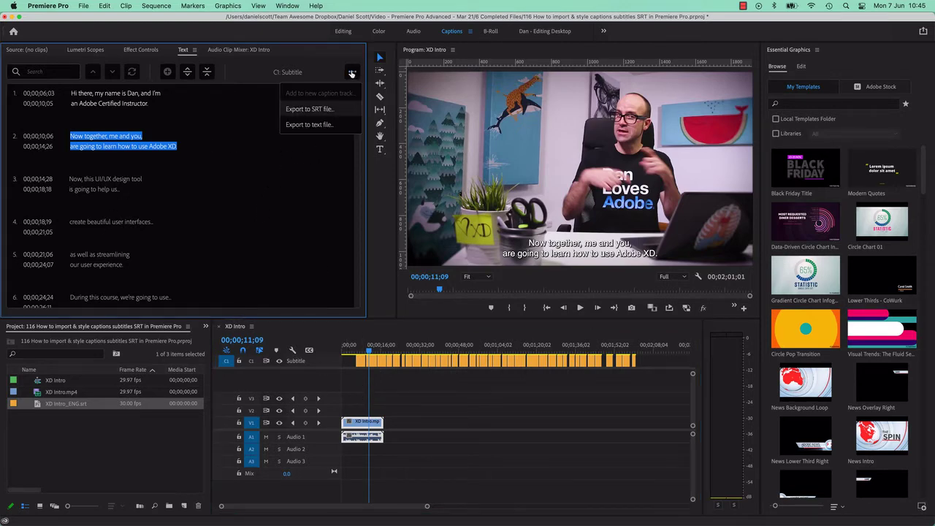
click(307, 71)
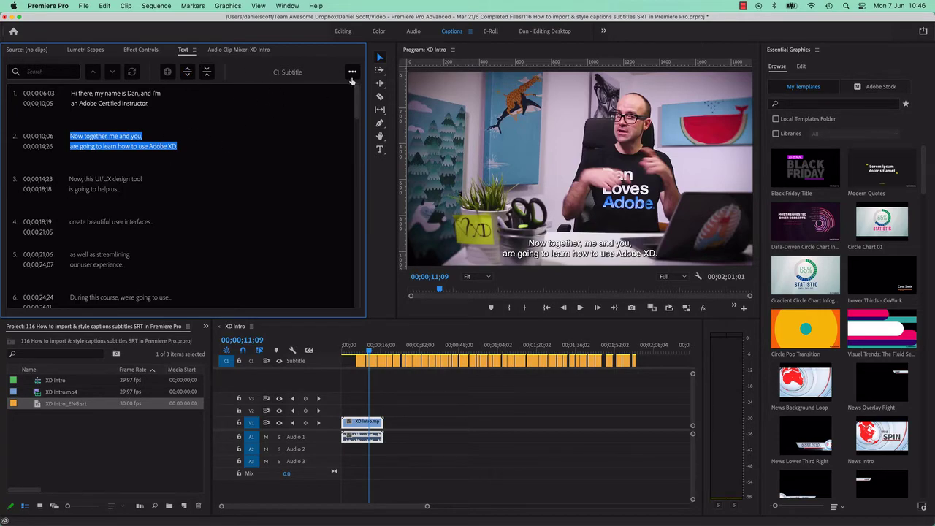
click(353, 76)
click(310, 59)
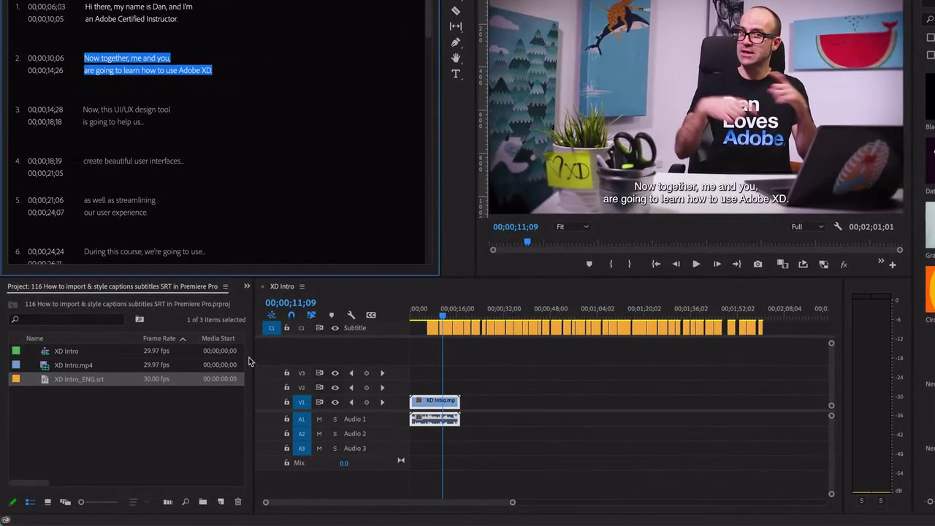
click(149, 434)
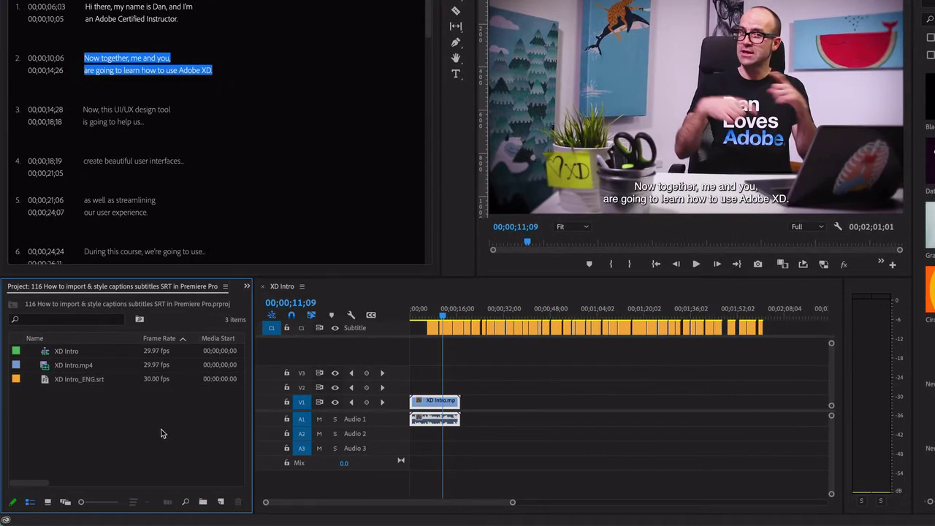
double_click(123, 429)
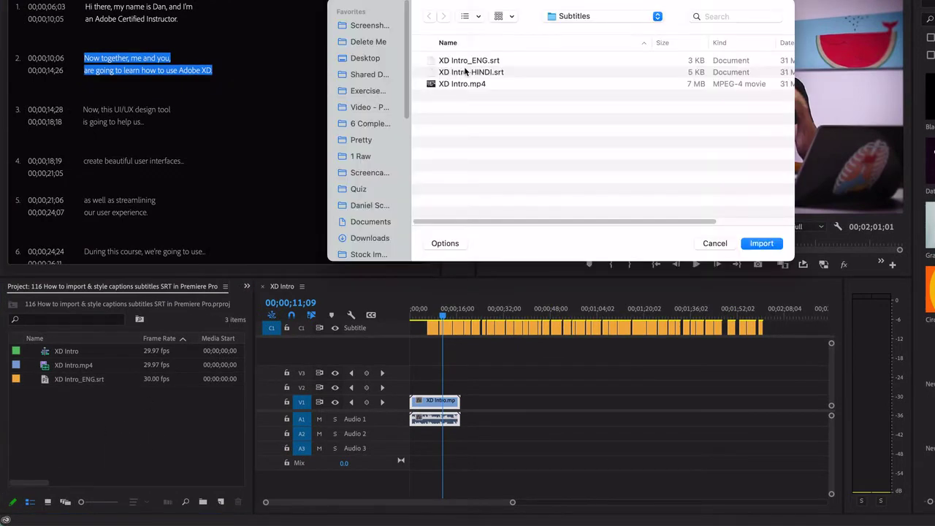
click(490, 76)
click(762, 243)
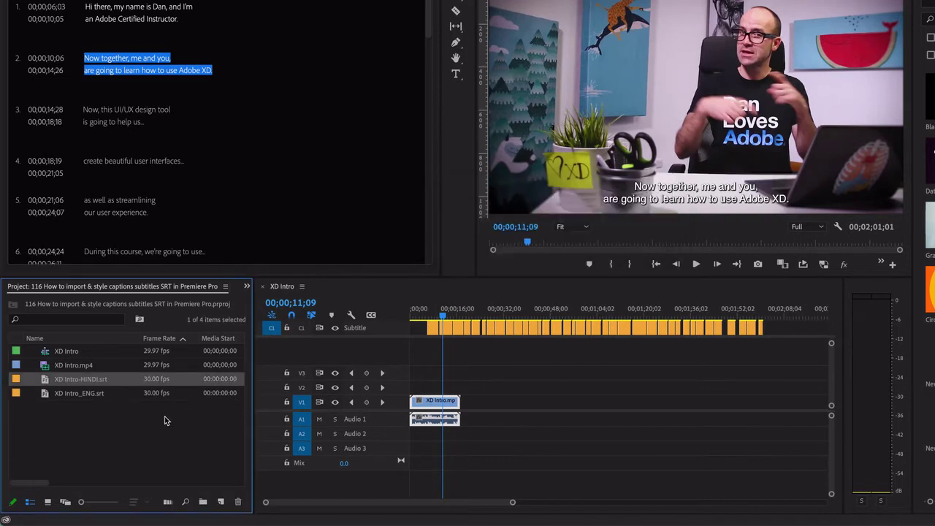
Add a second C2 subtitle track and place the Hindi captions on it
right_click(396, 334)
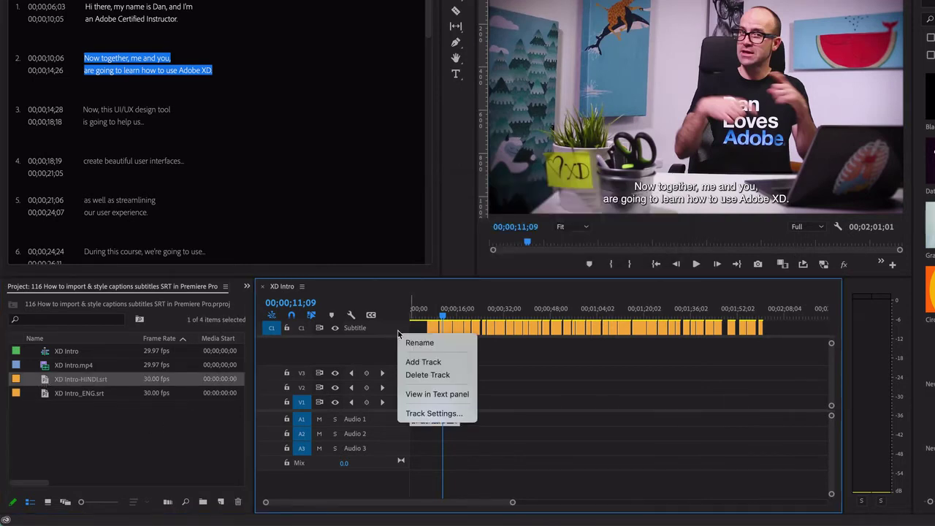
click(424, 360)
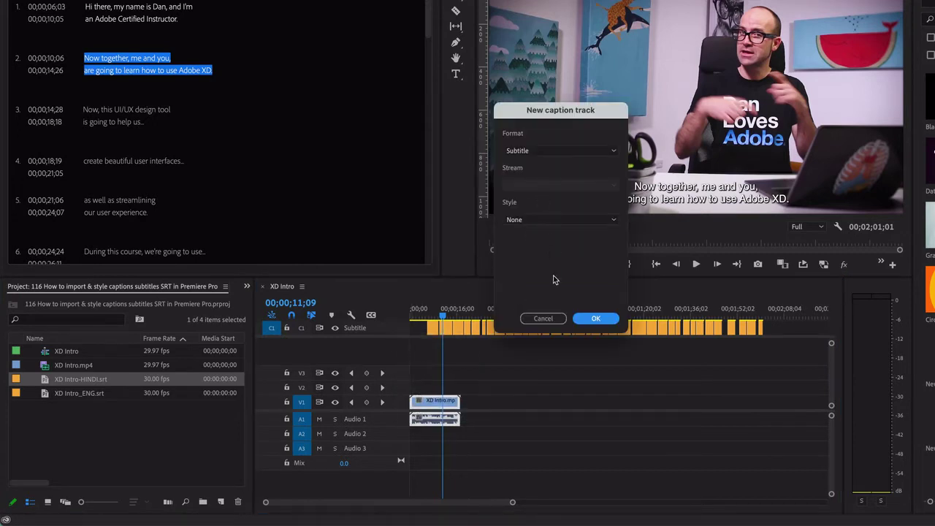
click(593, 319)
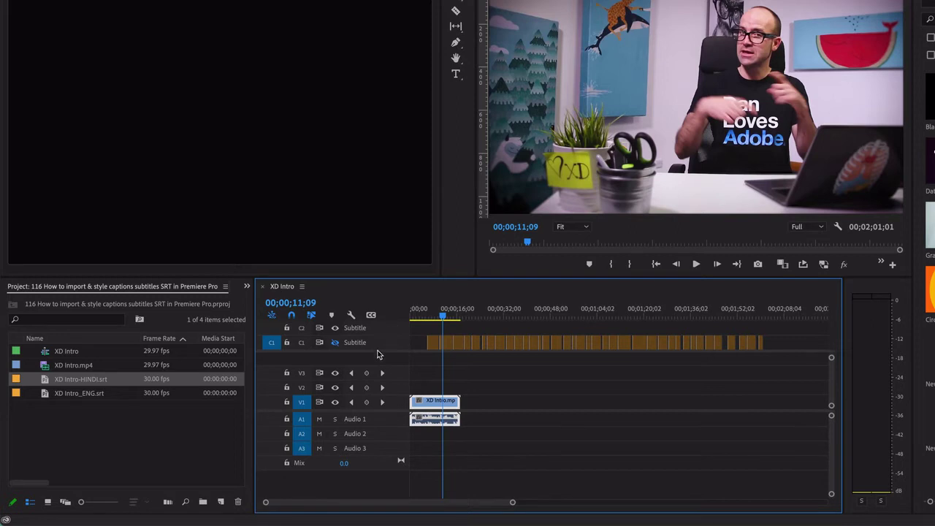
drag(46, 385, 603, 339)
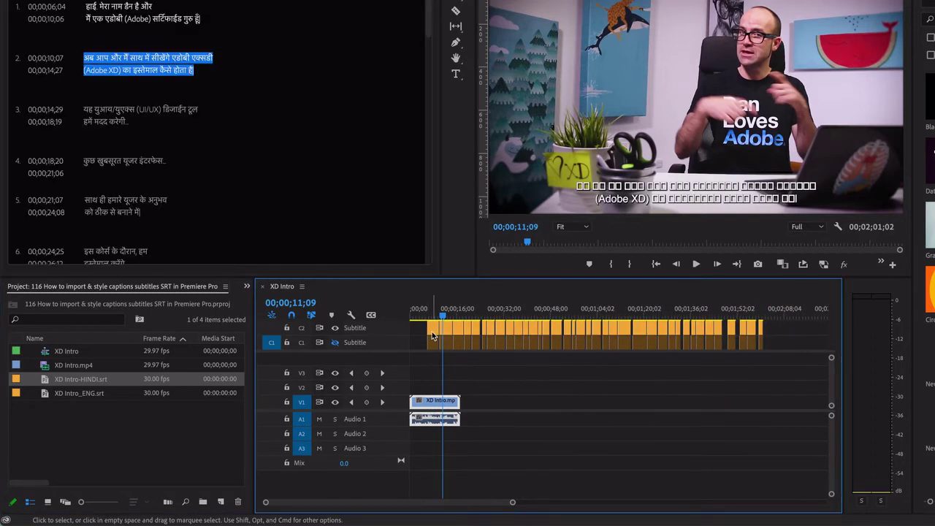
drag(435, 337, 424, 316)
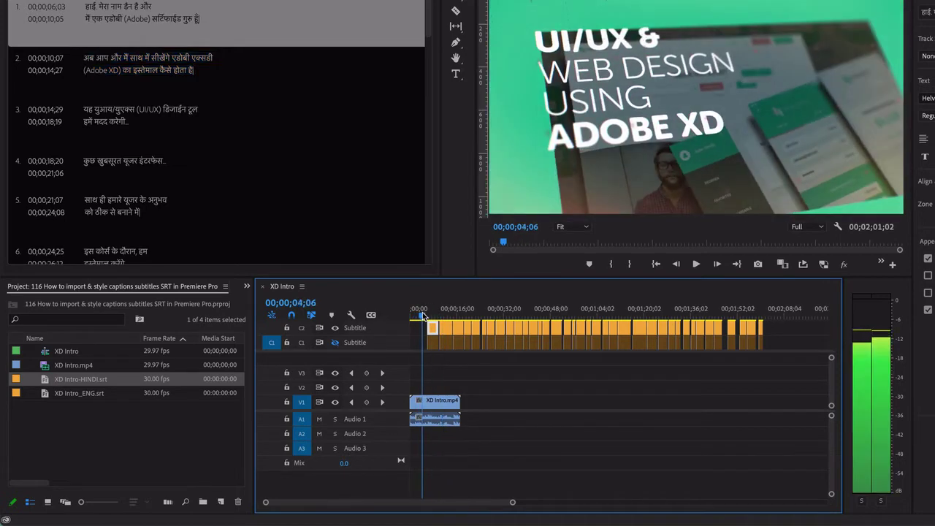
Toggle C1 and C2 caption visibility to compare, leaving the Hindi C2 track displayed
click(335, 328)
click(336, 342)
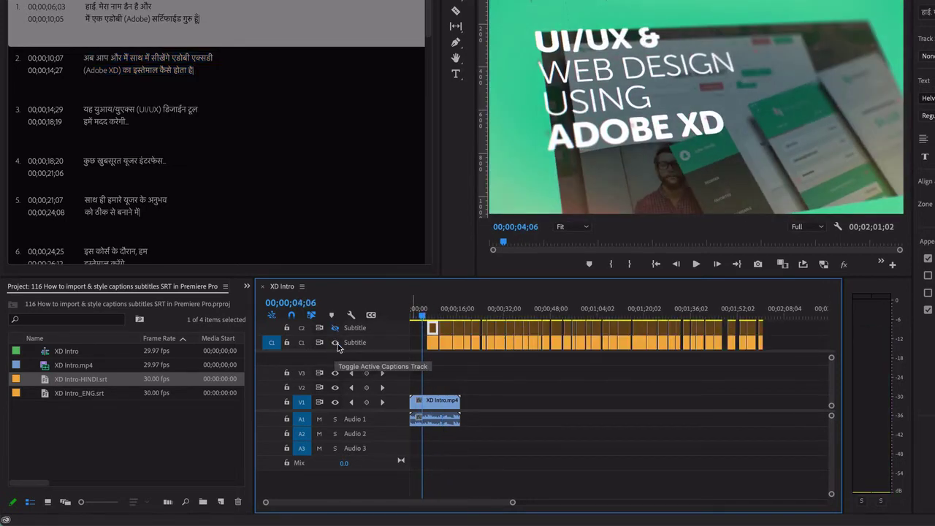
click(334, 328)
click(338, 344)
click(334, 328)
click(337, 330)
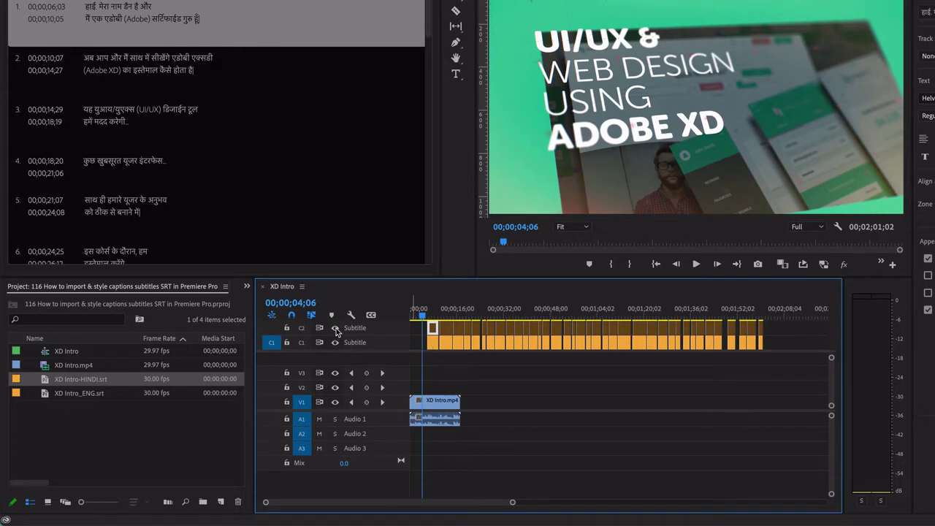
click(336, 343)
click(334, 328)
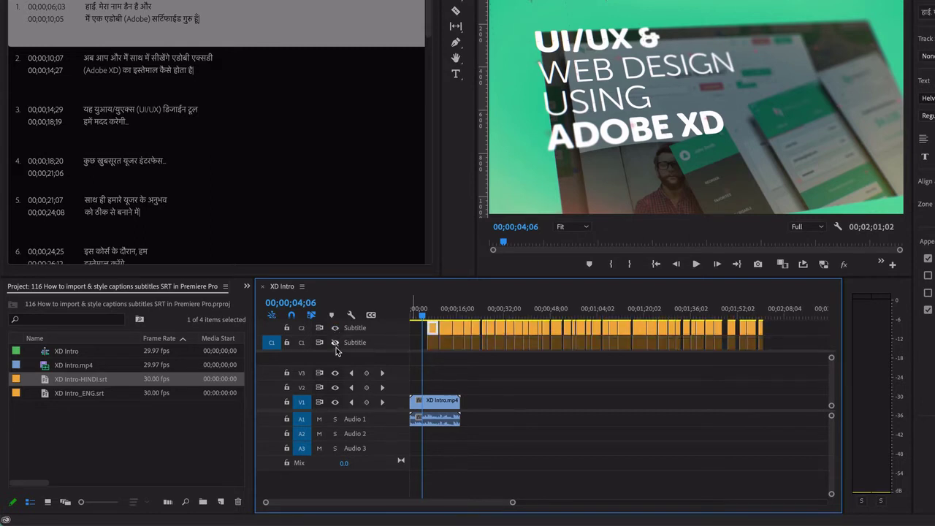
click(335, 343)
click(434, 314)
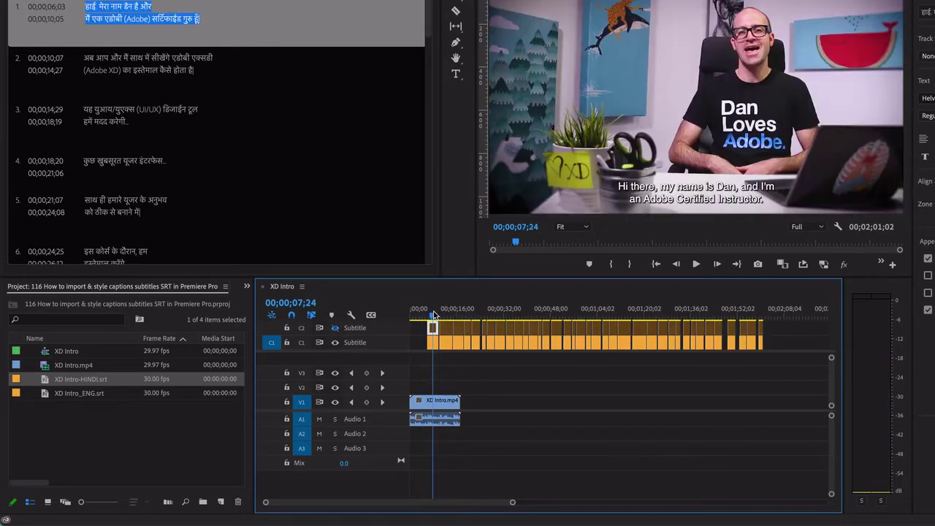
click(335, 329)
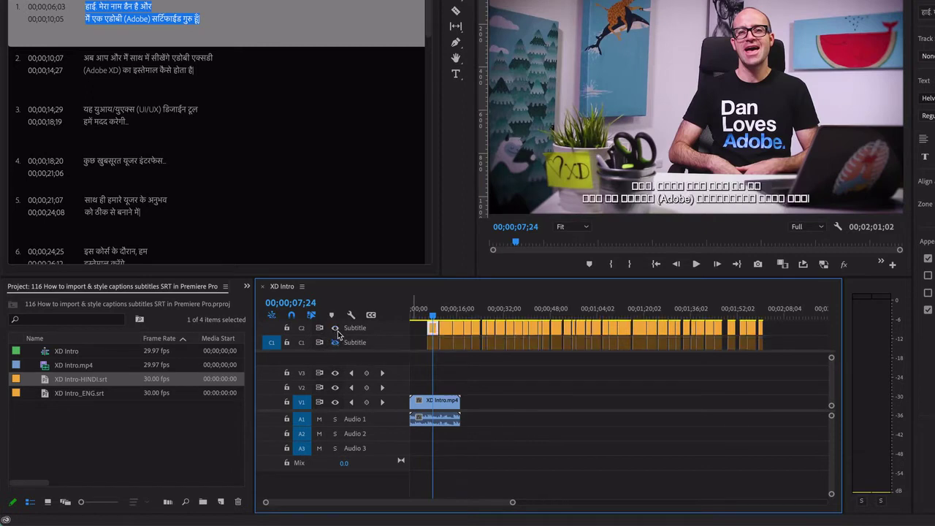
click(335, 343)
click(335, 329)
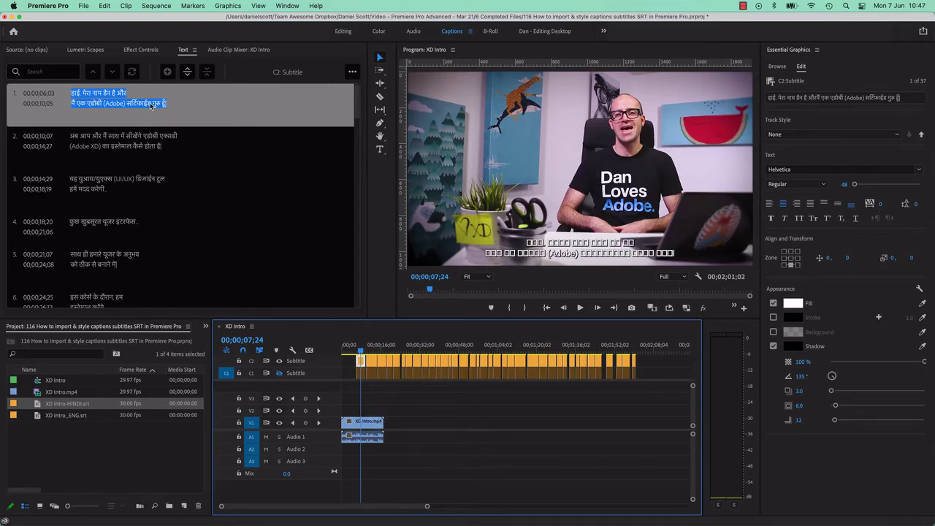
Launch fonts.adobe.com from the Essential Graphics Font list's Add Adobe Fonts icon
click(819, 162)
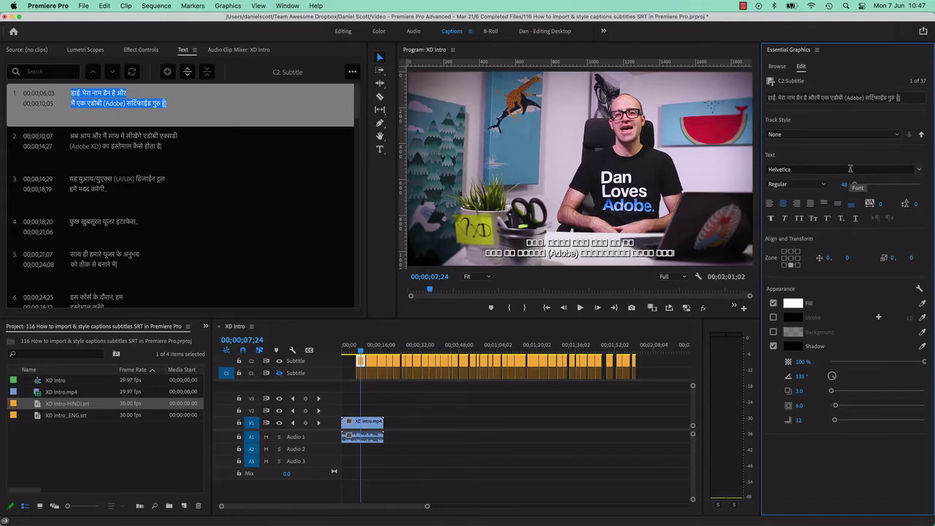
click(920, 171)
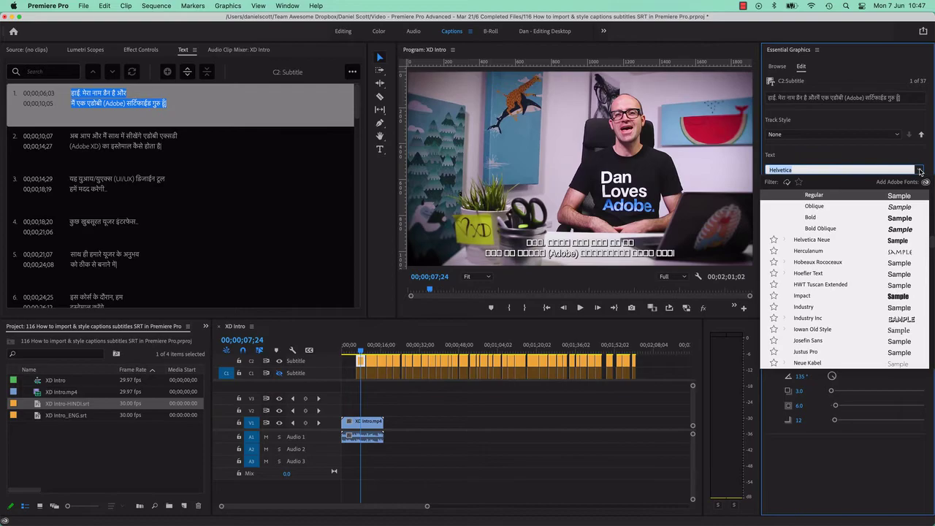
click(925, 182)
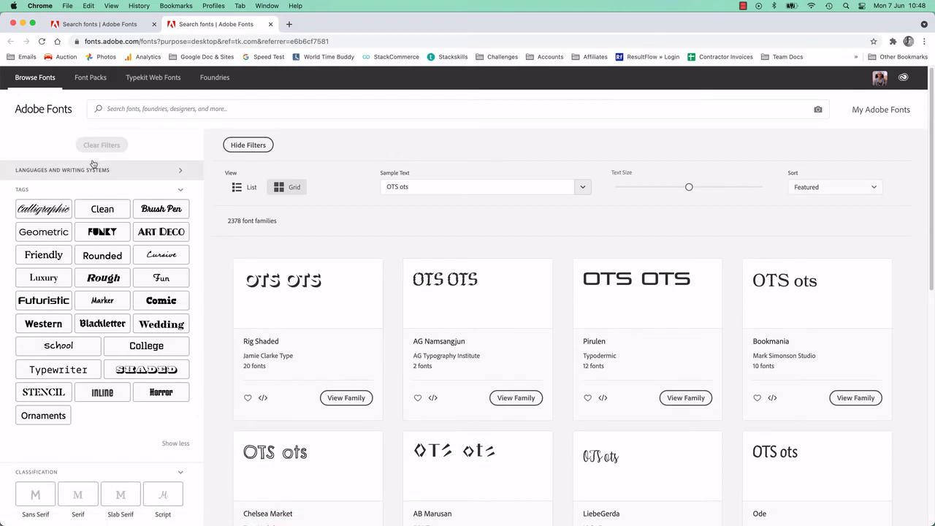
Filter the Adobe Fonts catalogue by the Devanagari writing system
click(83, 173)
click(86, 187)
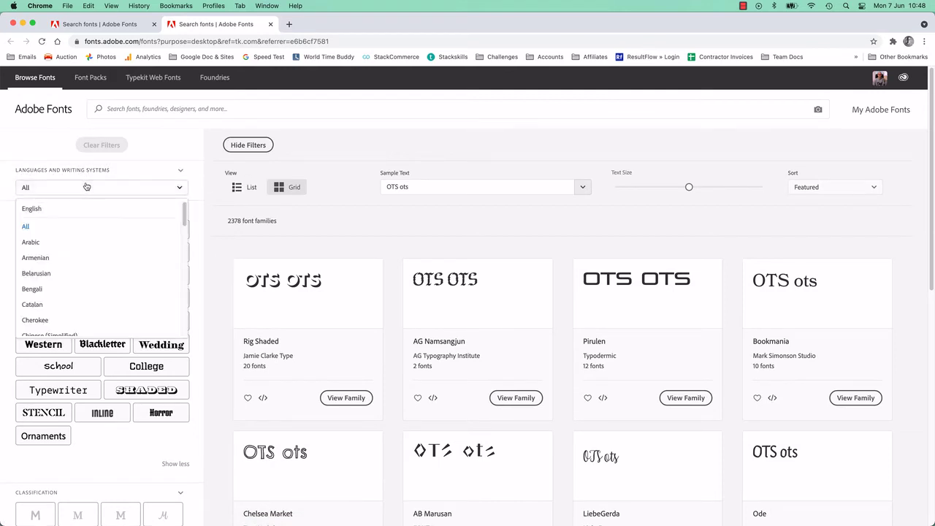
scroll(110, 275, down, 10)
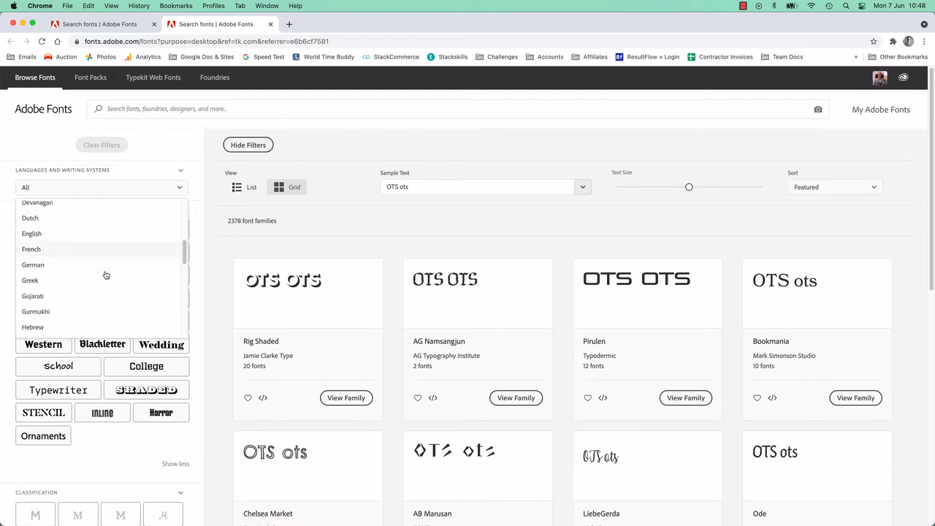
scroll(106, 276, down, 5)
scroll(105, 278, up, 8)
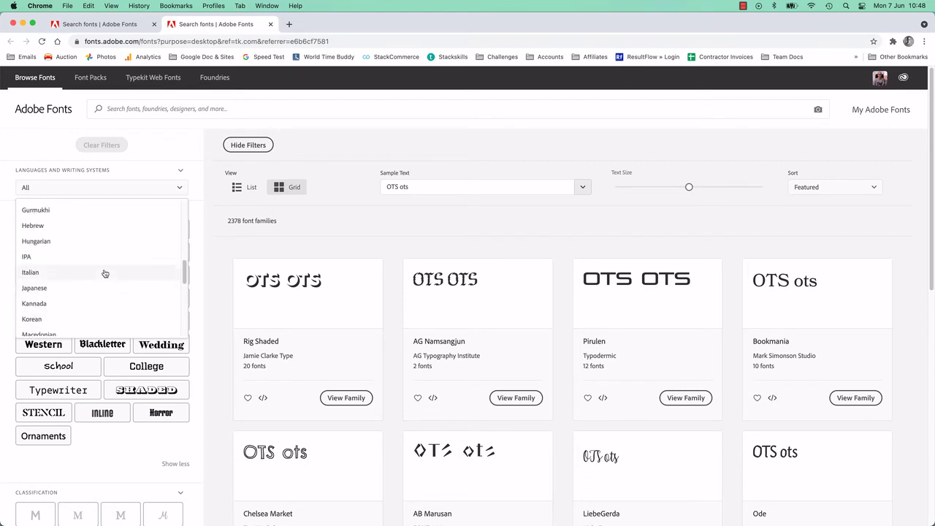
scroll(105, 278, up, 5)
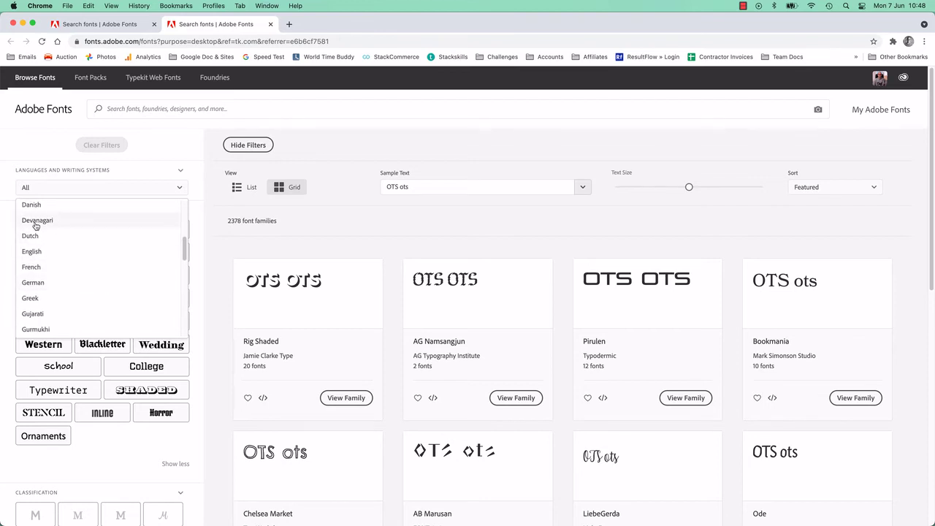
click(35, 223)
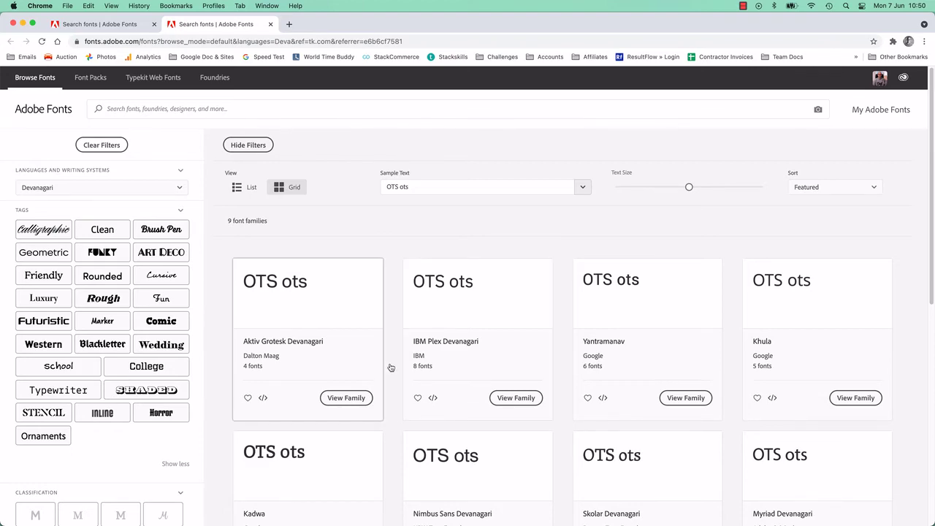
Scroll the 9 Devanagari families to confirm Adobe Devanagari is activated
scroll(391, 368, down, 5)
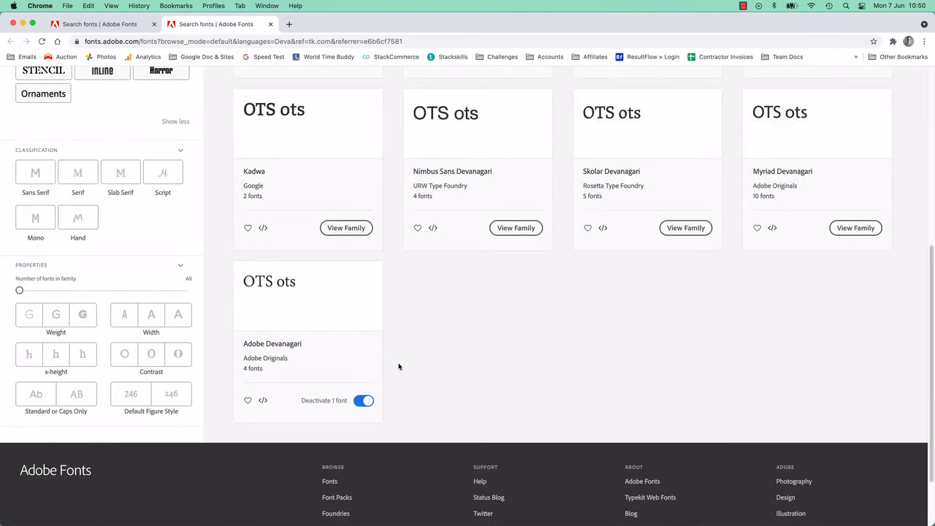
scroll(401, 370, up, 2)
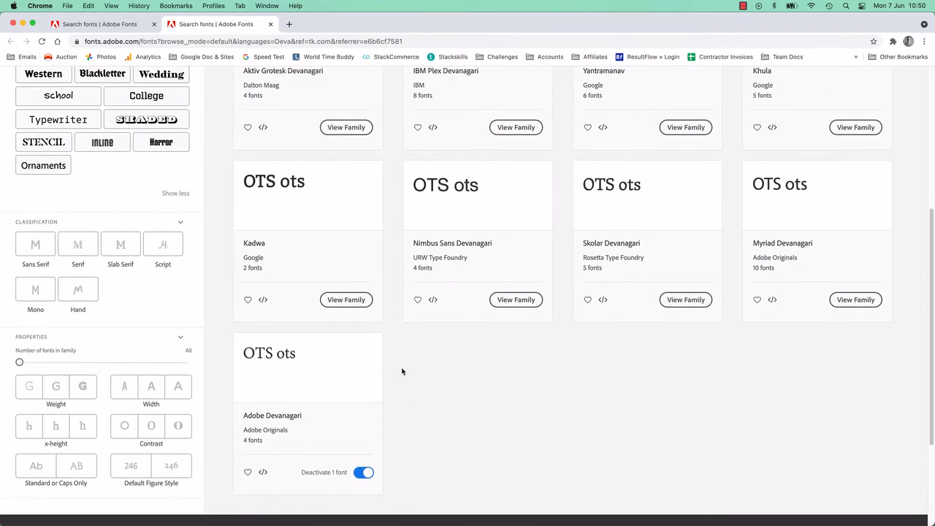
scroll(402, 372, up, 5)
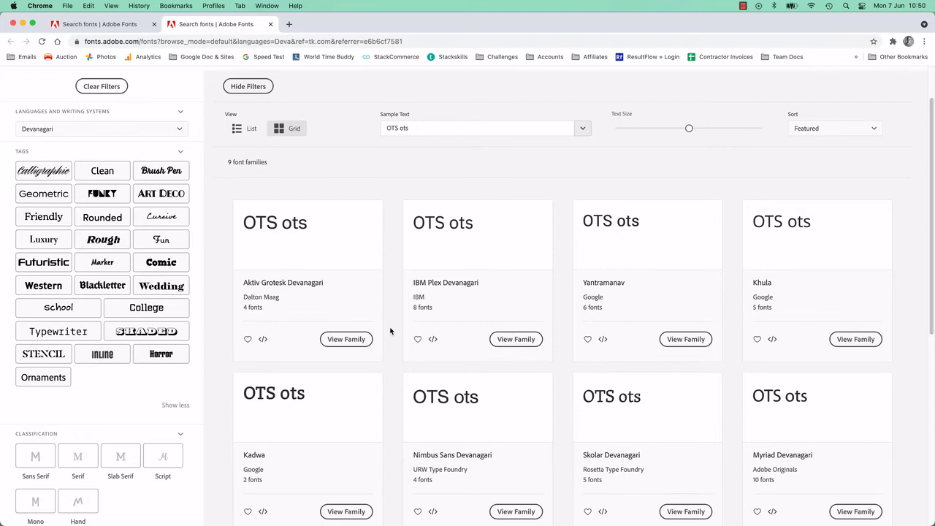
scroll(389, 329, down, 1)
scroll(388, 331, down, 5)
scroll(386, 332, down, 2)
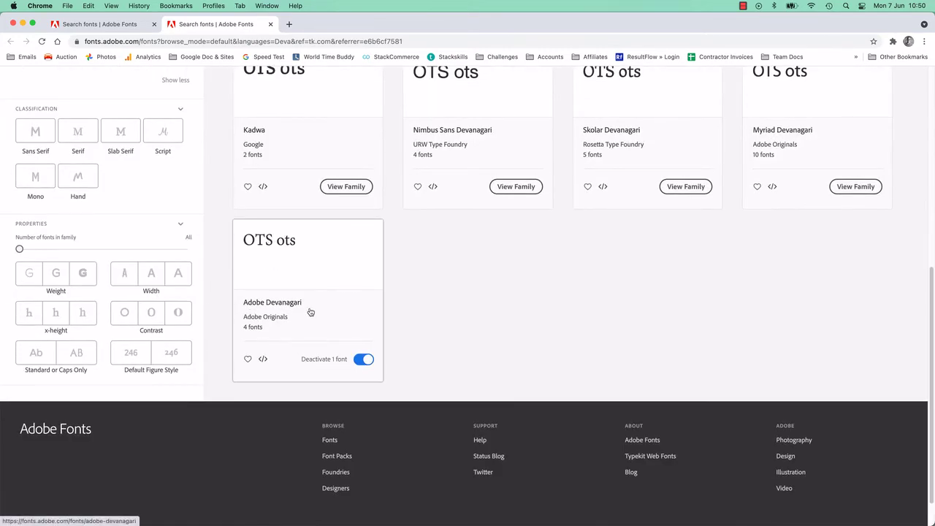
scroll(458, 315, up, 2)
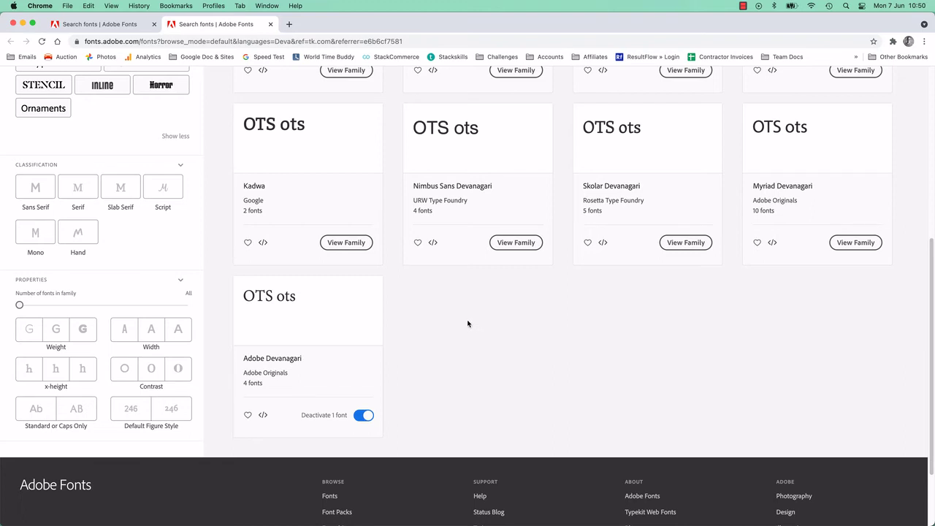
Back in Premiere Pro, set the Hindi caption font to Adobe Devanagari
key(super+shift+2)
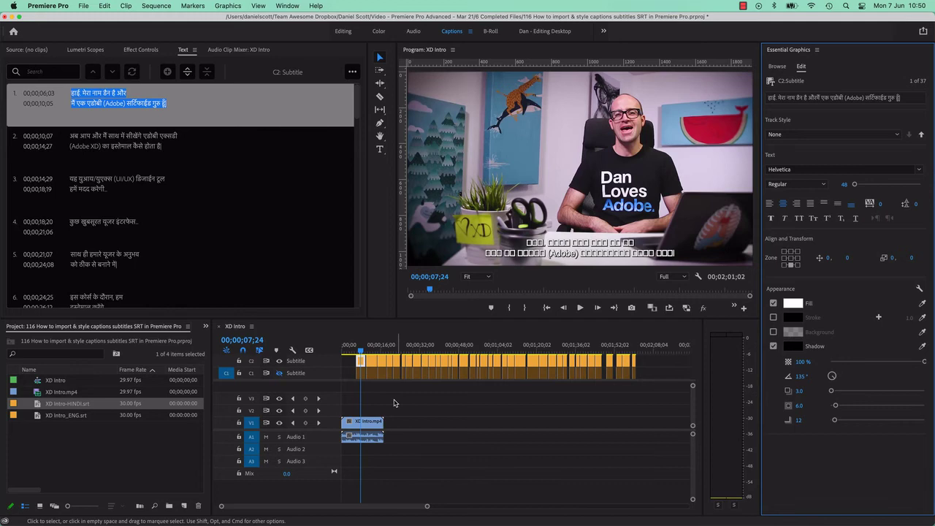
click(810, 169)
text(Devanagari)
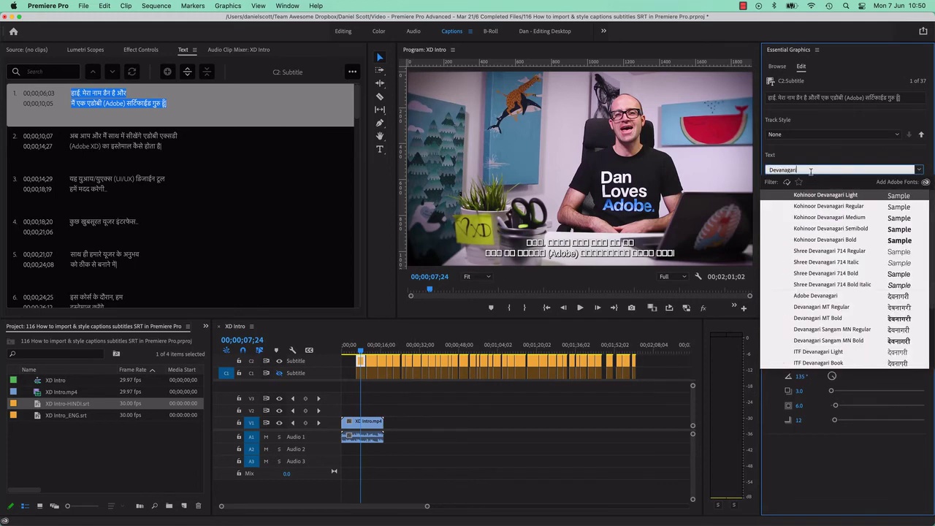
scroll(828, 266, down, 4)
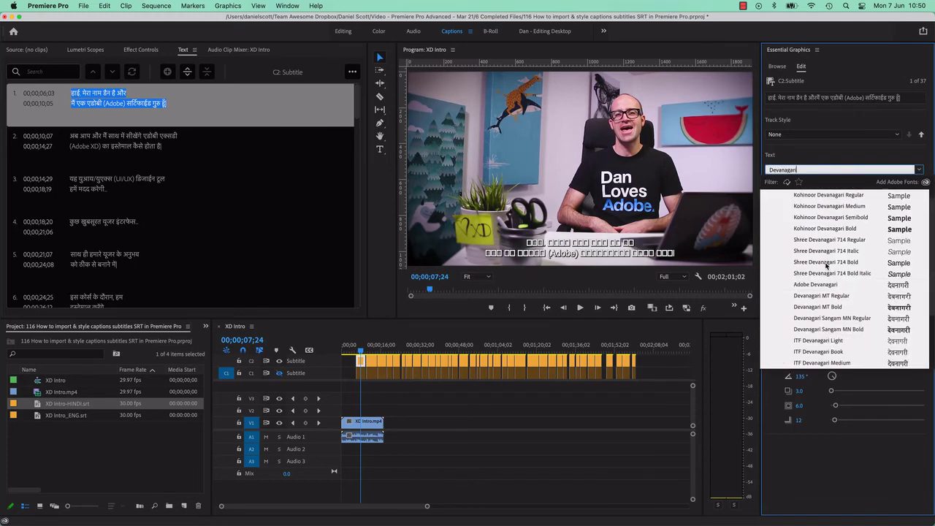
scroll(827, 270, up, 4)
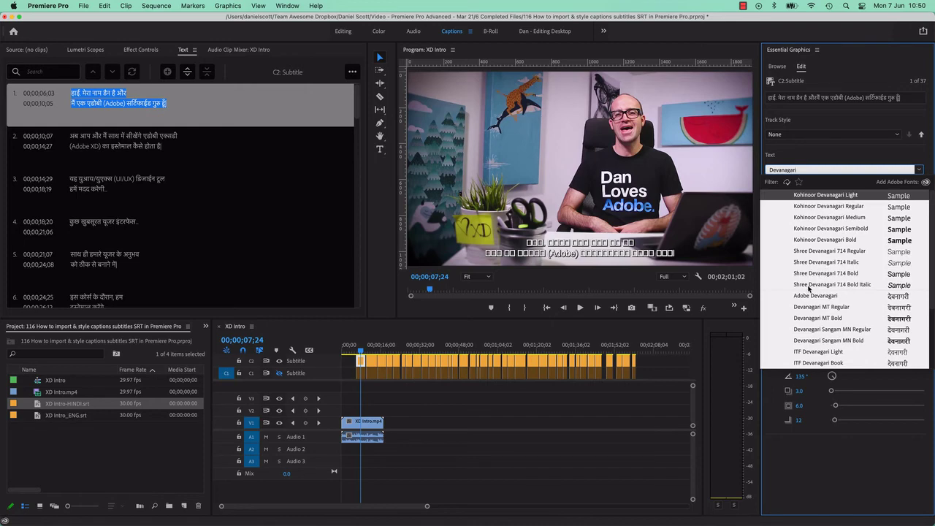
click(817, 296)
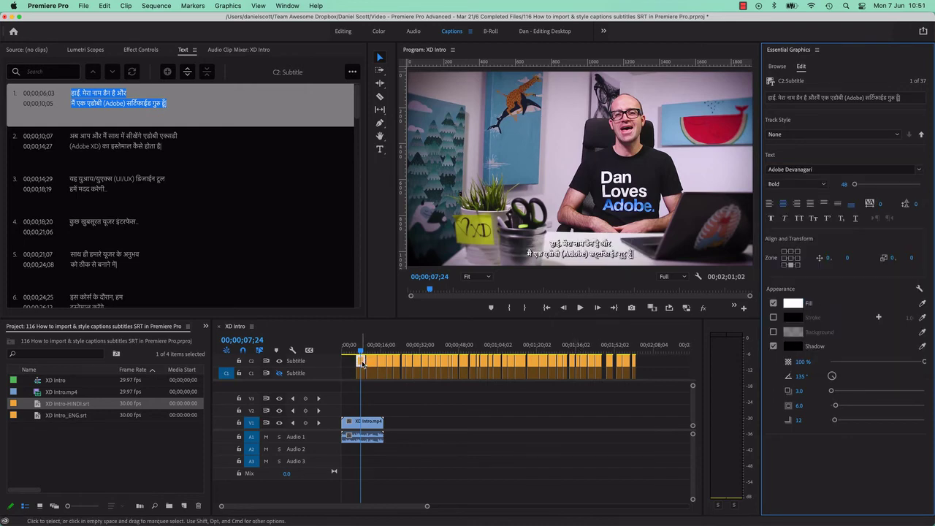
mouse_move(377, 347)
mouse_down()
mouse_move(387, 349)
mouse_move(360, 351)
mouse_up()
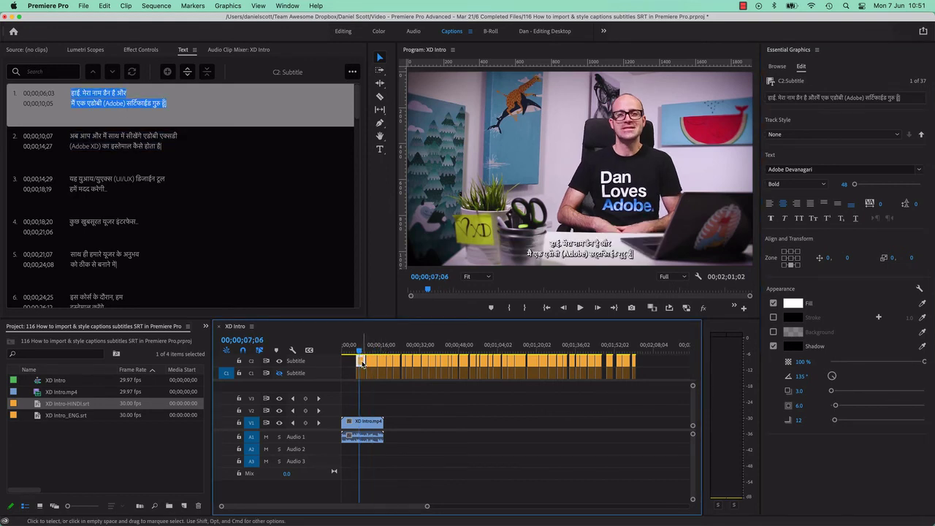
Raise the caption size from 48 to 70 and add an 80% opacity background
click(826, 187)
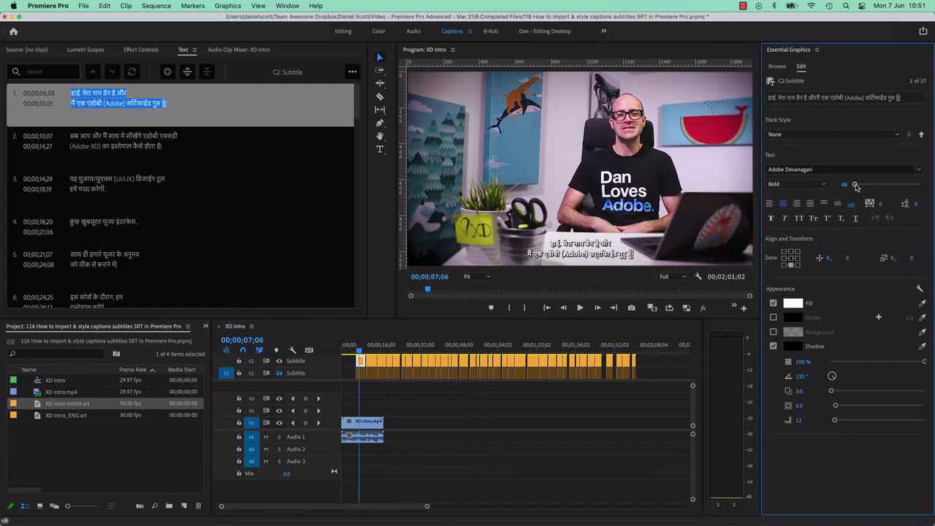
drag(857, 187, 855, 187)
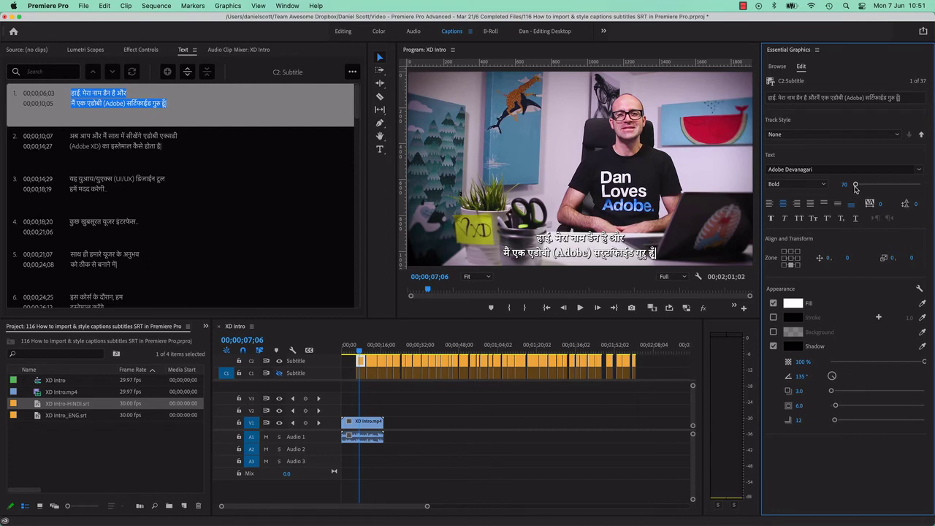
click(773, 332)
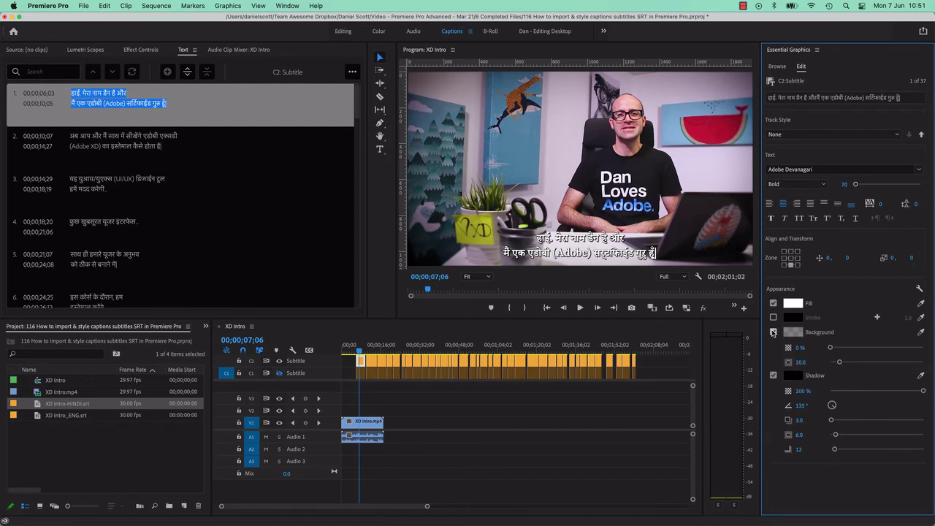
drag(831, 348, 907, 352)
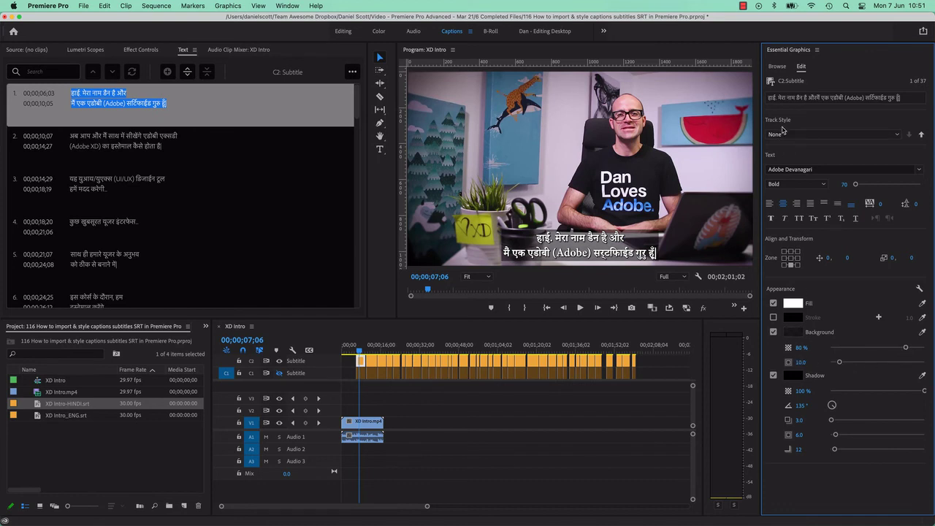
Create a new track style named 'Hindi' from the Track Style dropdown
click(782, 131)
click(785, 152)
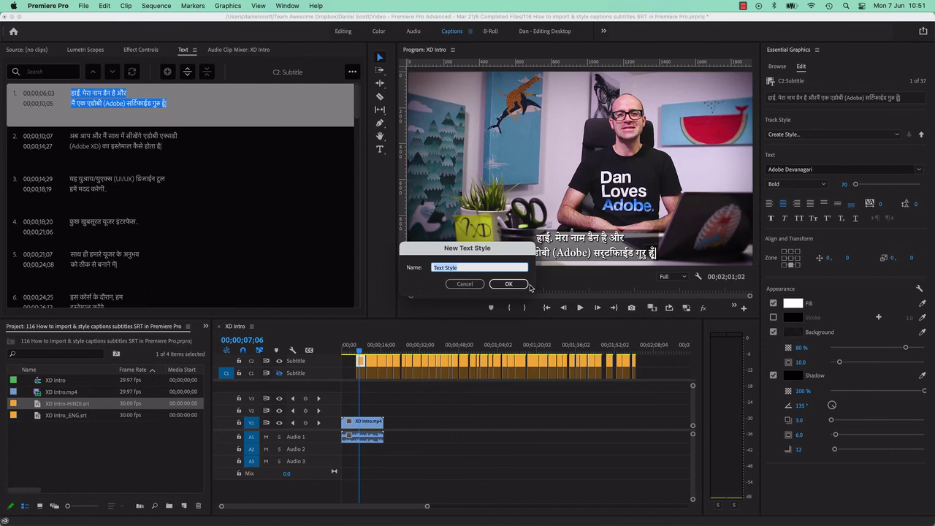
text(Hindi)
click(509, 285)
Select later captions to verify the Hindi style applies to them
click(374, 352)
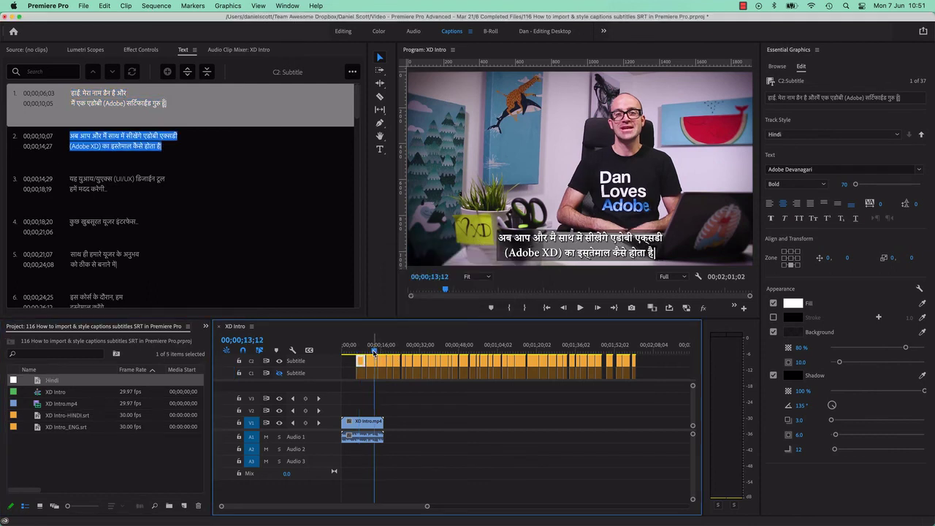
mouse_move(374, 352)
mouse_down()
mouse_move(388, 354)
mouse_move(383, 365)
mouse_up()
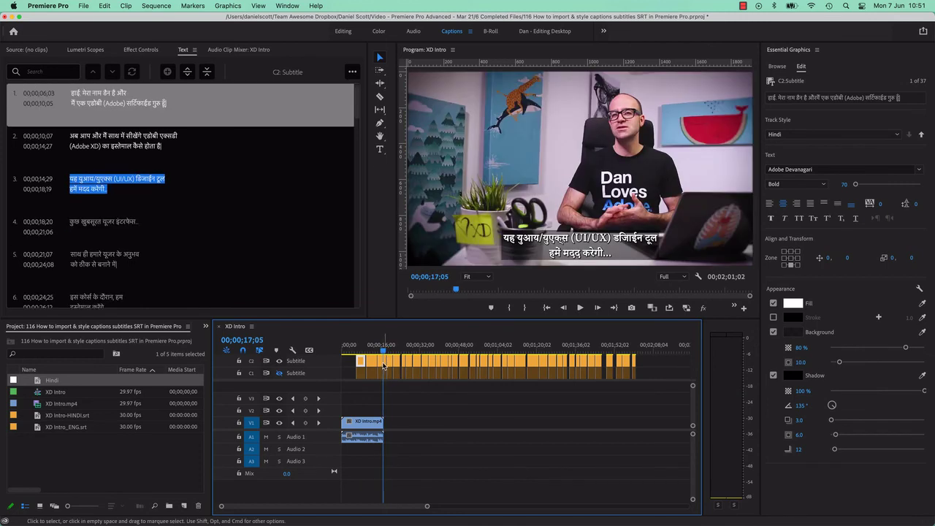
click(381, 362)
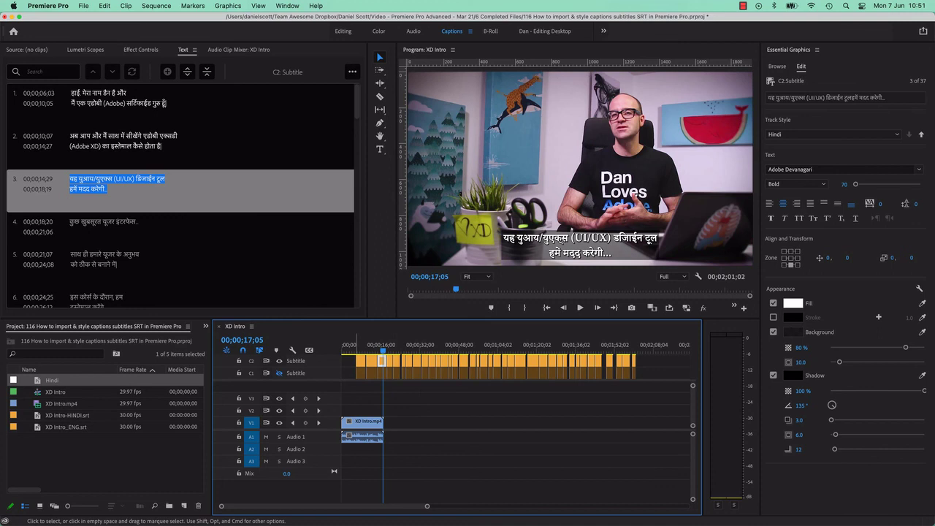
click(383, 350)
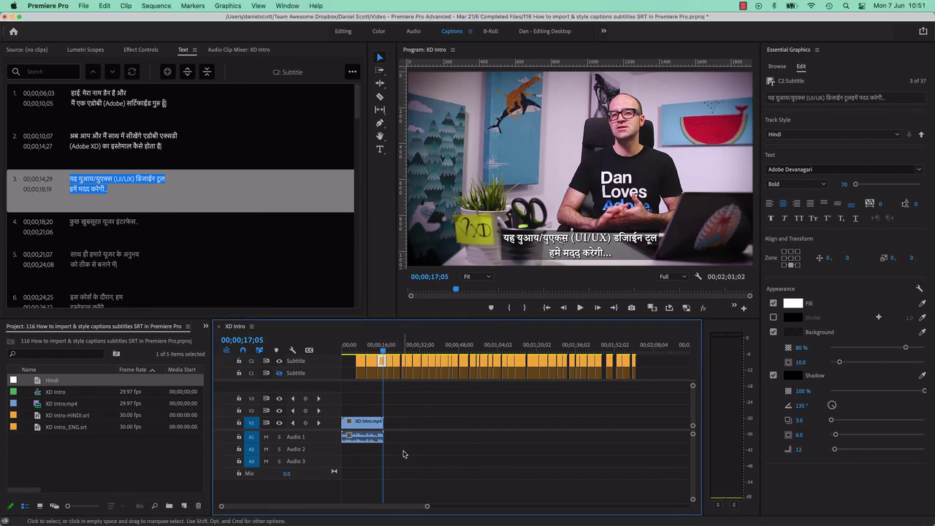